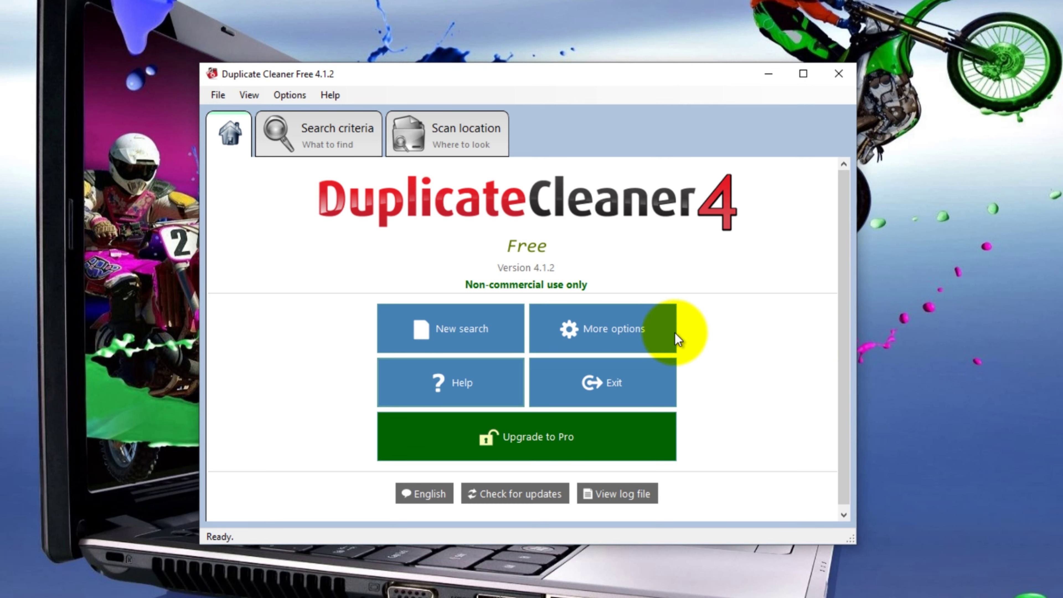
Step: Review the general and advanced program options, and look at the overview page of the help manual
left_click(599, 331)
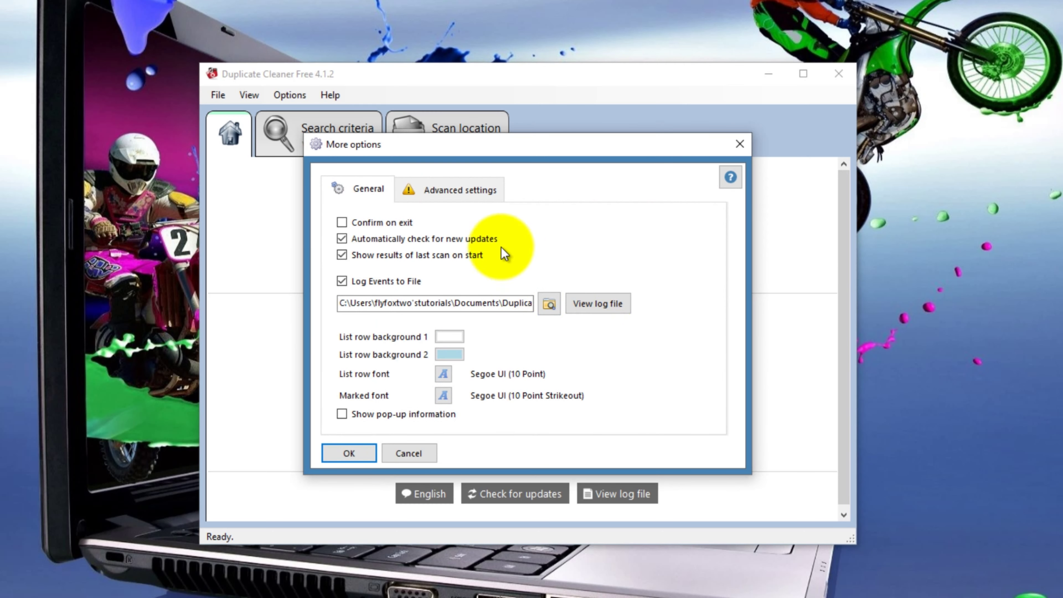
left_click(433, 181)
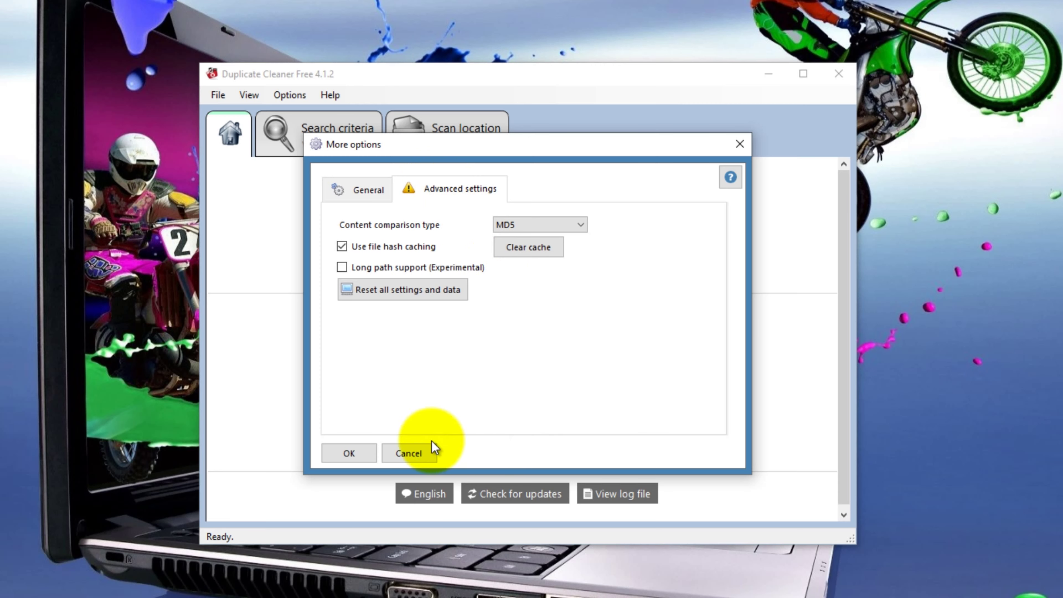
left_click(361, 455)
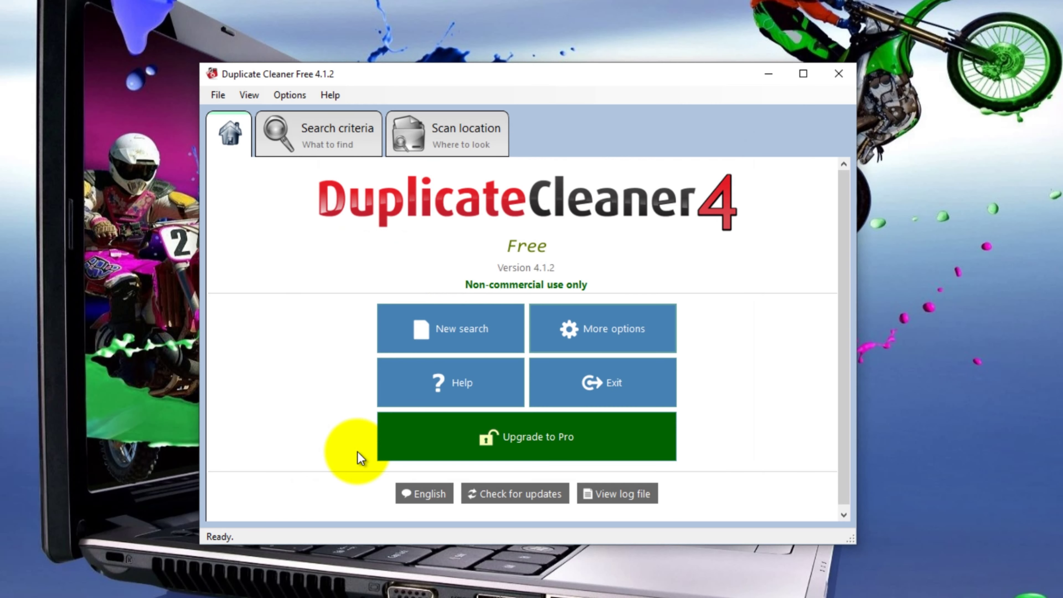
left_click(458, 379)
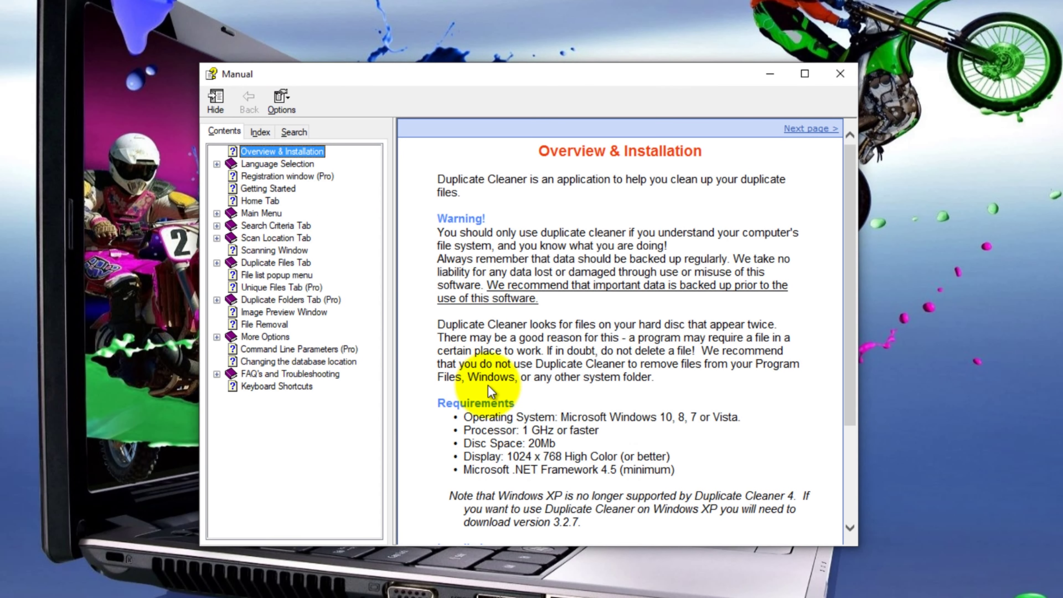
left_click(843, 80)
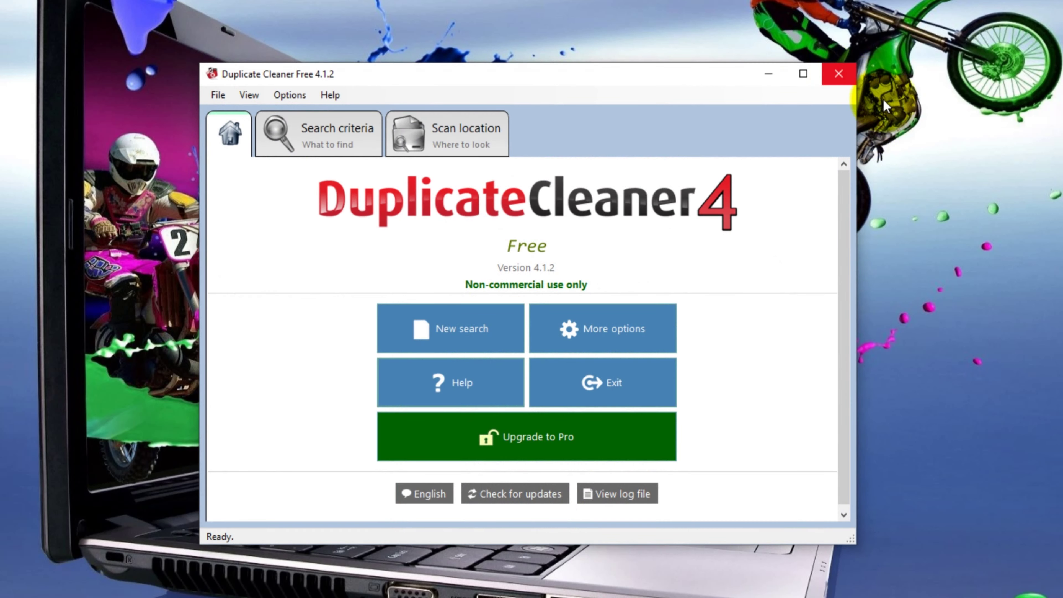
Step: Start a new search and restrict the included files to the Video file type filter
left_click(457, 331)
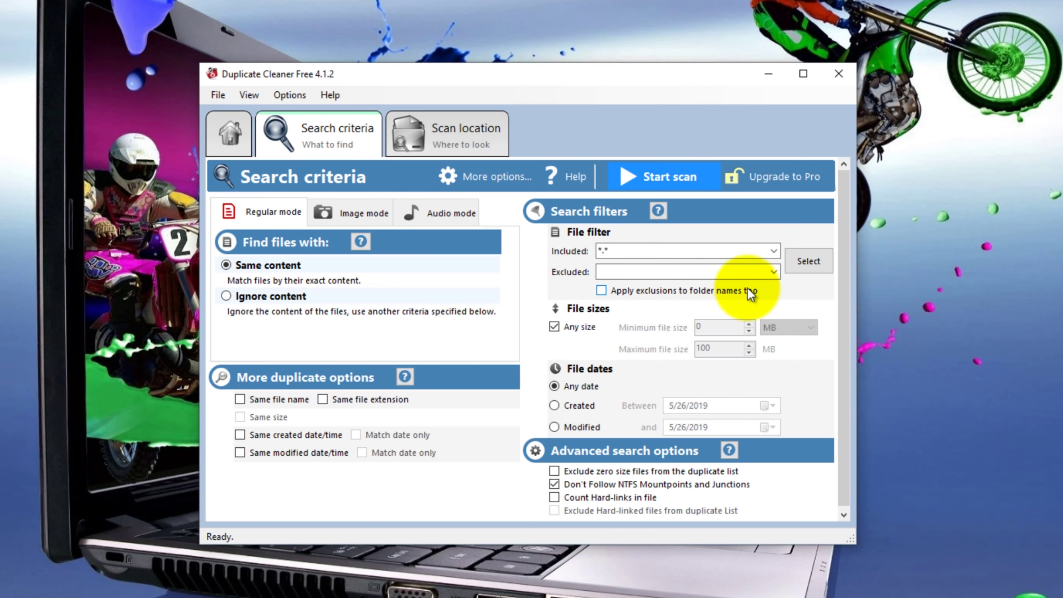
left_click(823, 261)
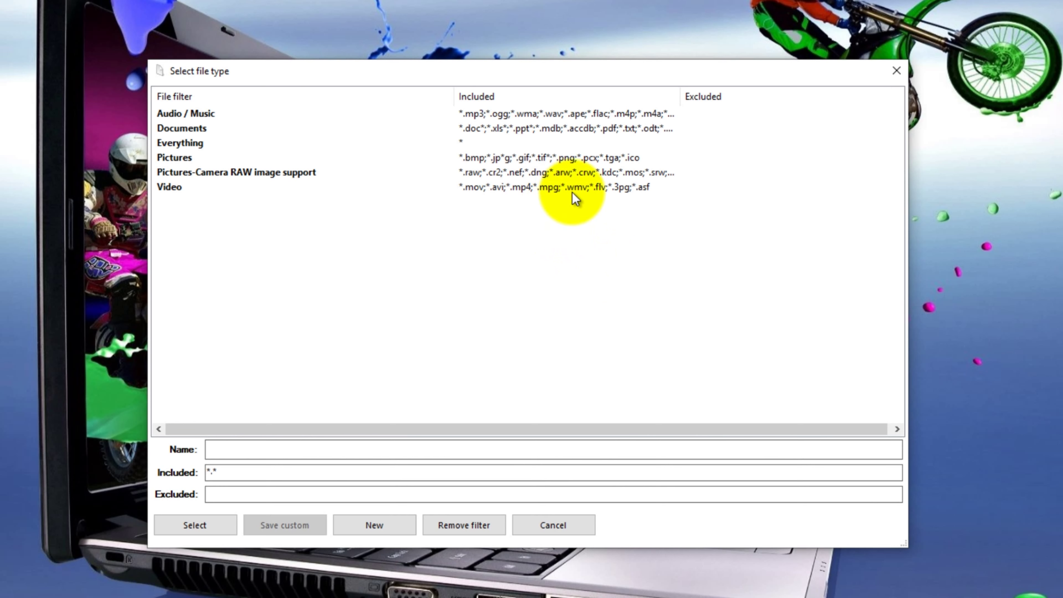
left_click(592, 187)
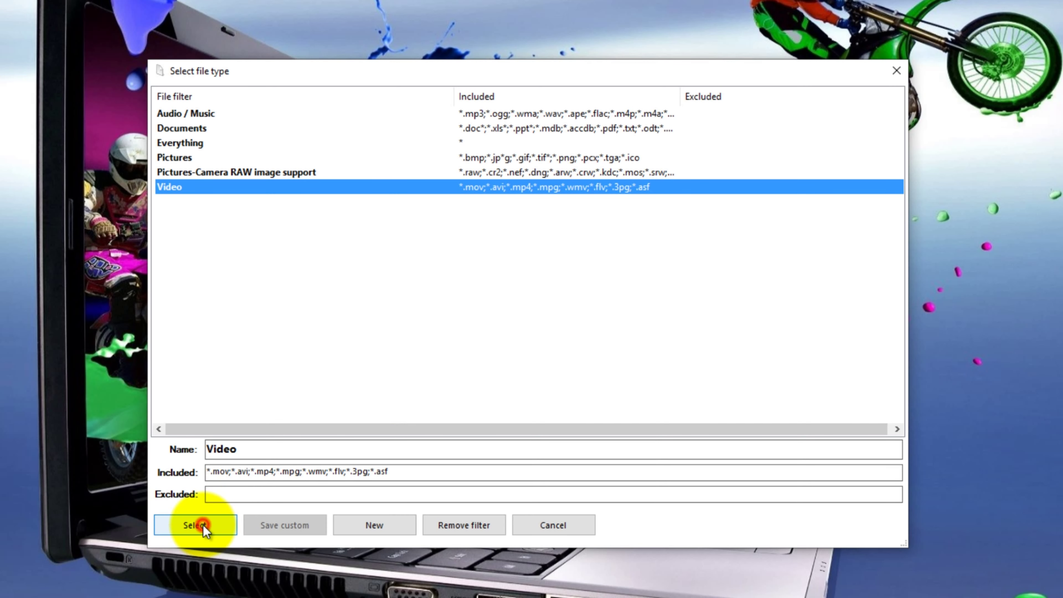
left_click(194, 526)
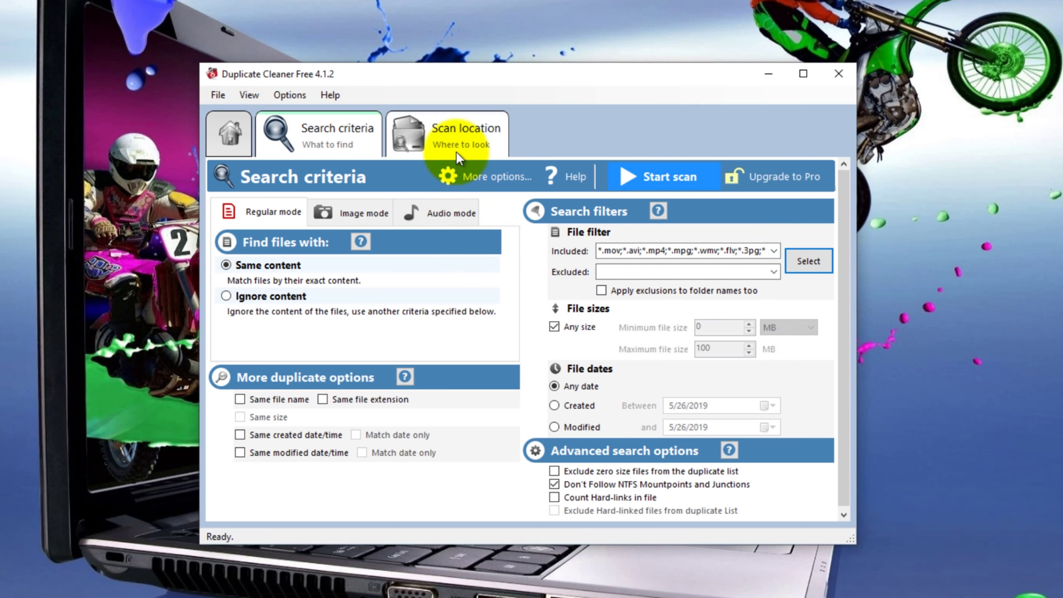
Step: Add the Videos folder to the folders to search and scan it for duplicate files
left_click(451, 130)
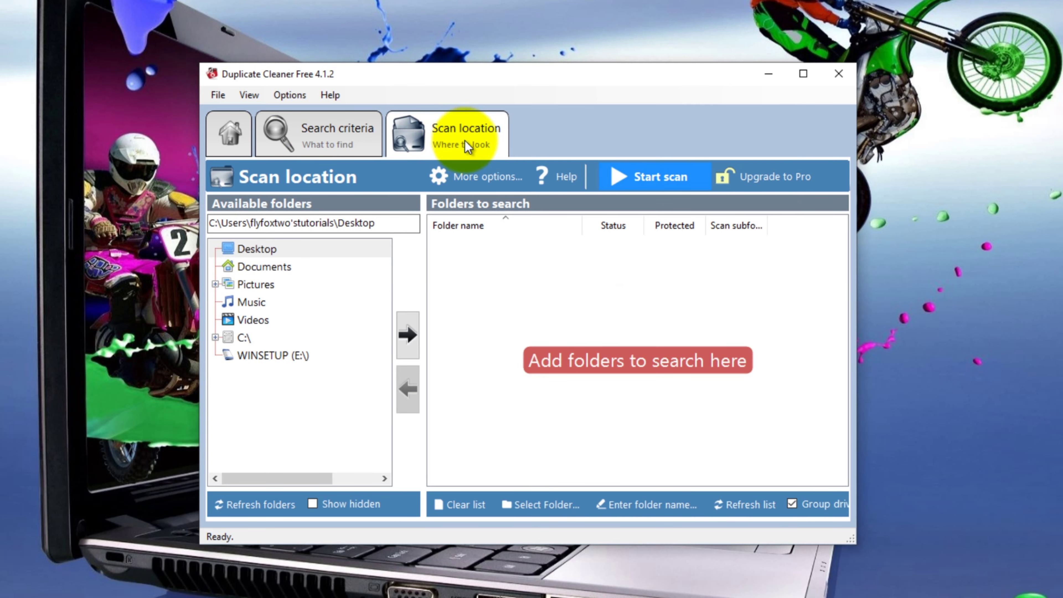
left_click(252, 322)
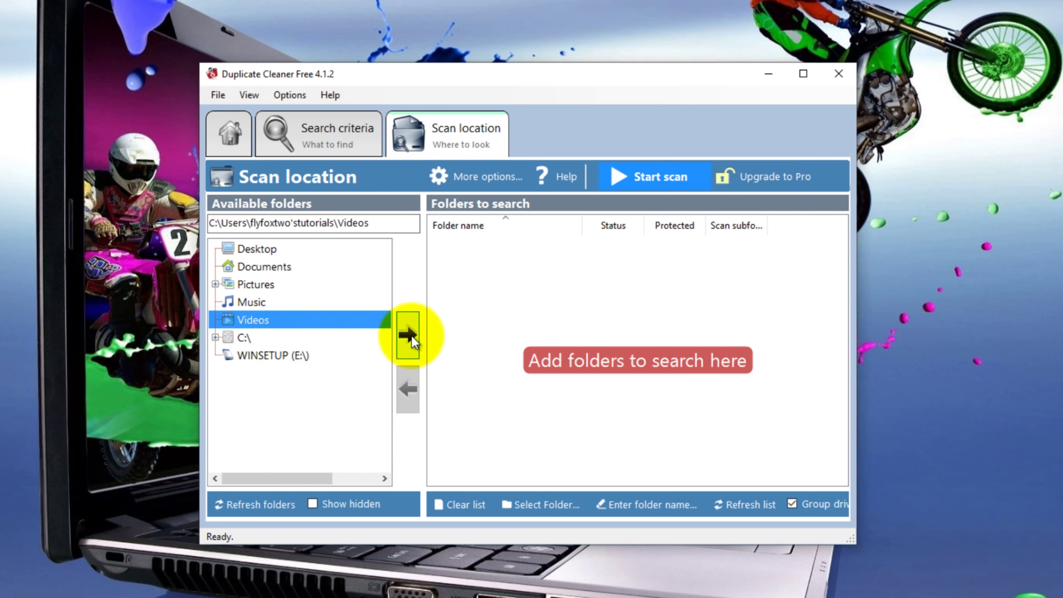
left_click(411, 335)
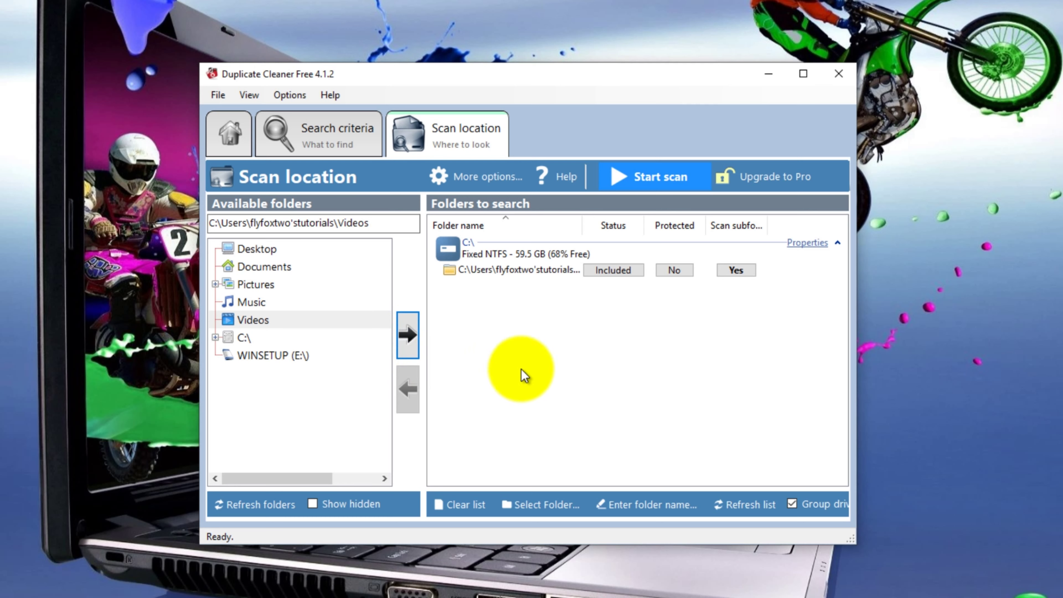
left_click(653, 175)
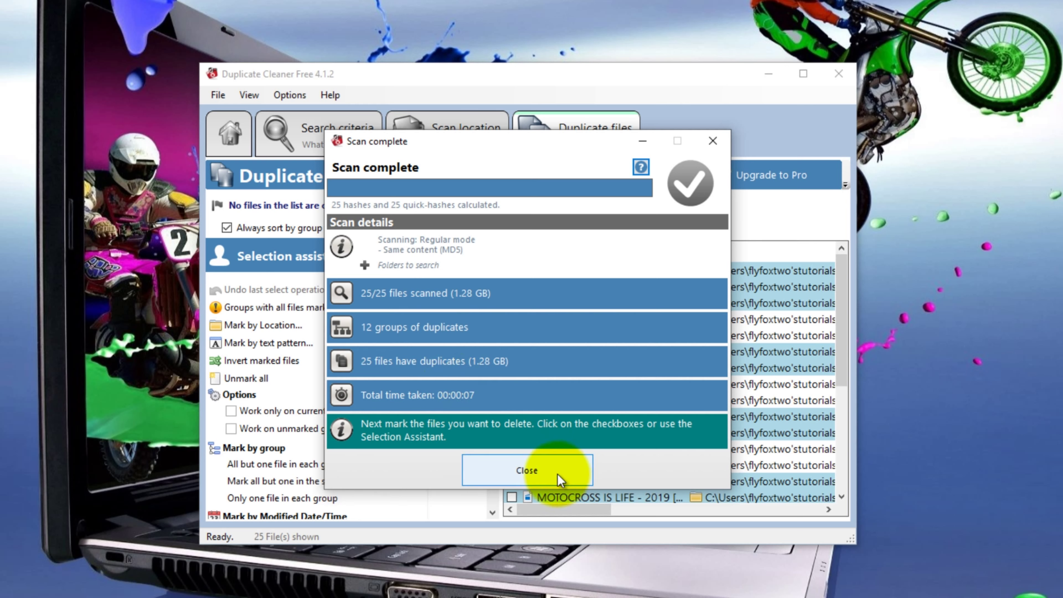
left_click(527, 471)
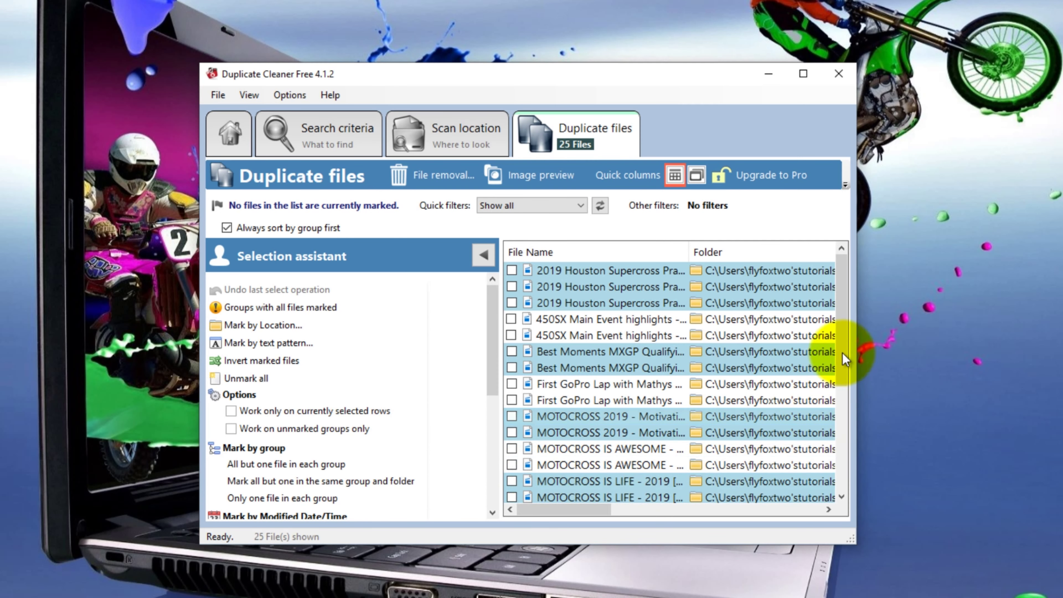
Step: Mark the newest files in each duplicate group by modified date/time and review the marked list
left_click_drag(847, 345, 859, 301)
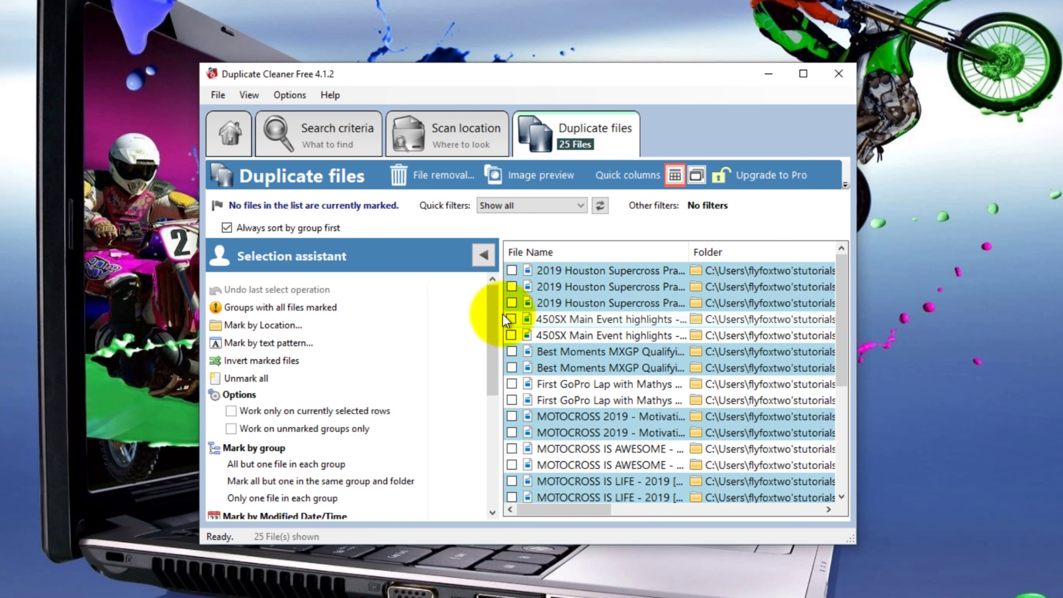
left_click_drag(487, 325, 498, 393)
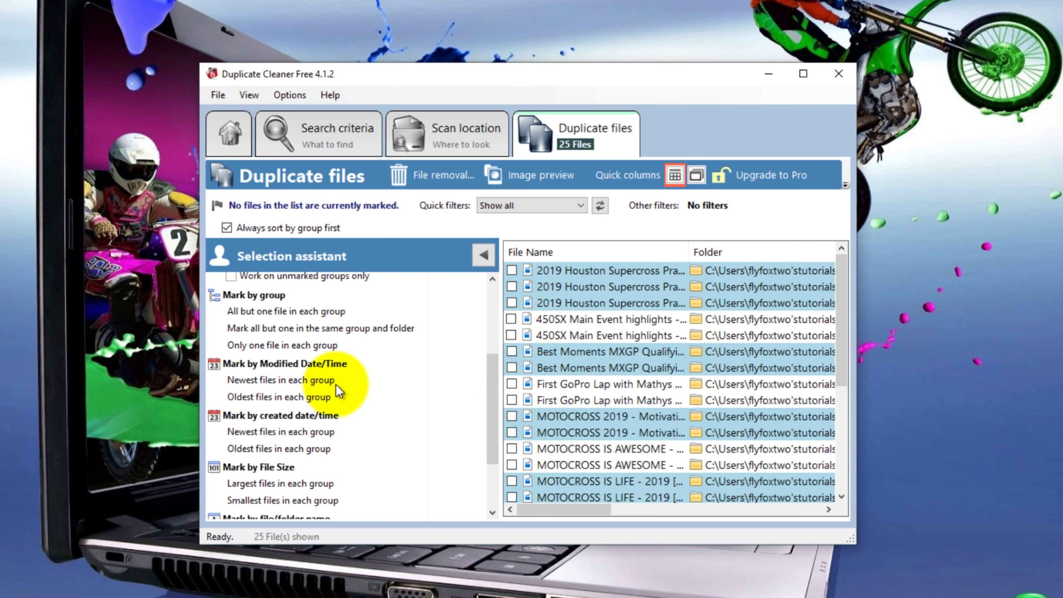
left_click(298, 379)
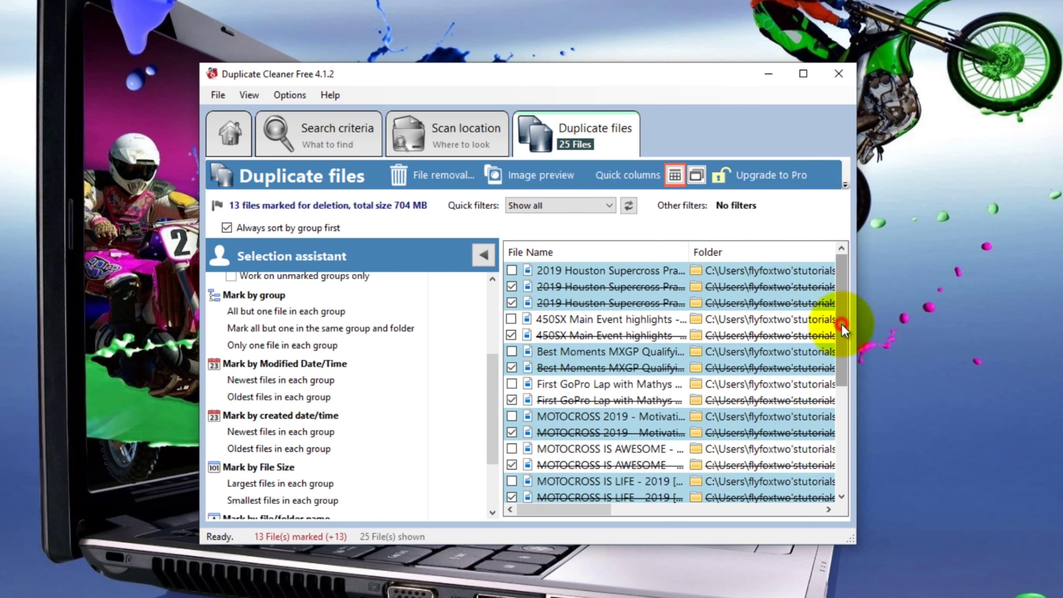
mouse_move(841, 324)
left_mouse_down()
mouse_move(834, 410)
mouse_move(853, 473)
mouse_move(849, 322)
left_mouse_up()
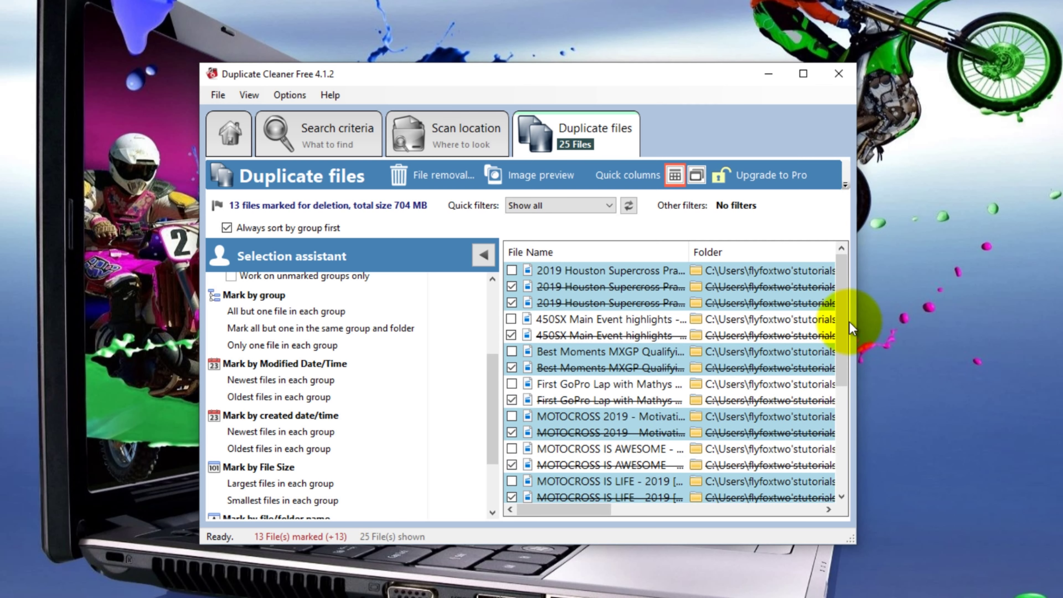
Step: Mark the oldest files in each duplicate group by modified date/time and delete them to the Recycle Bin
left_click(271, 397)
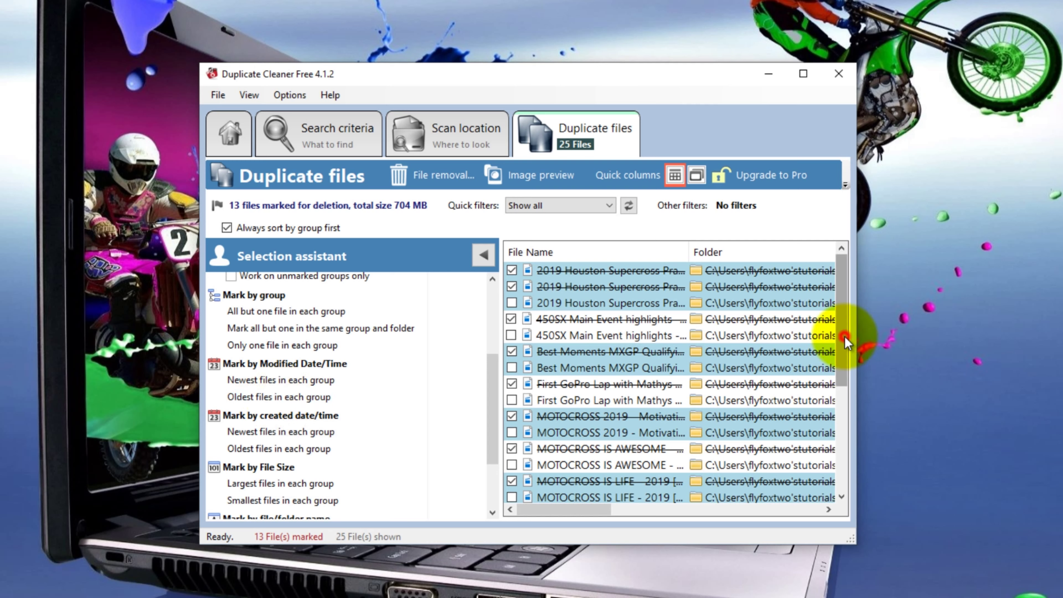
left_click_drag(846, 337, 848, 310)
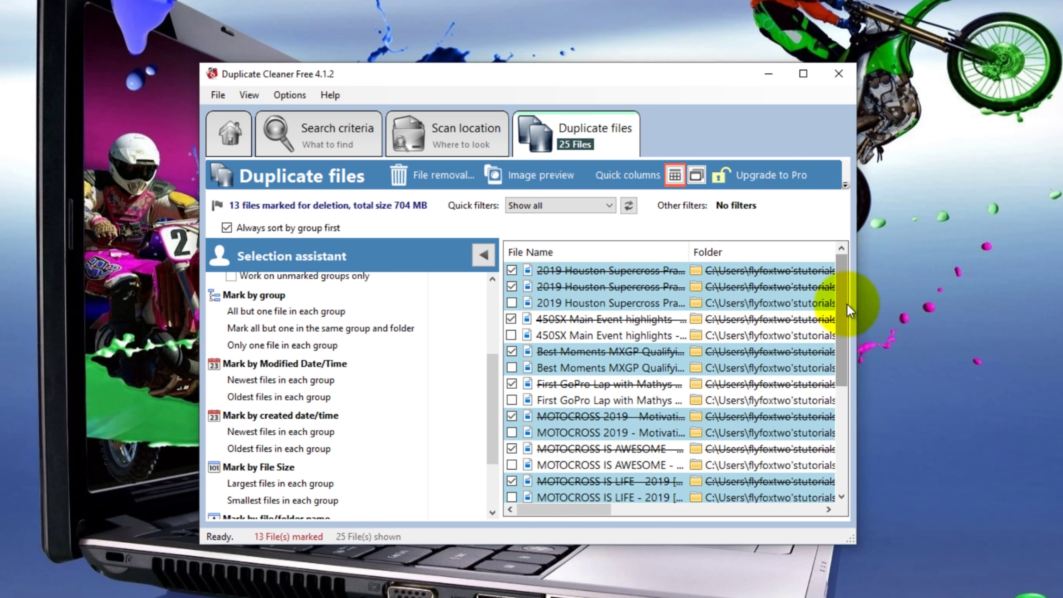
left_click(437, 174)
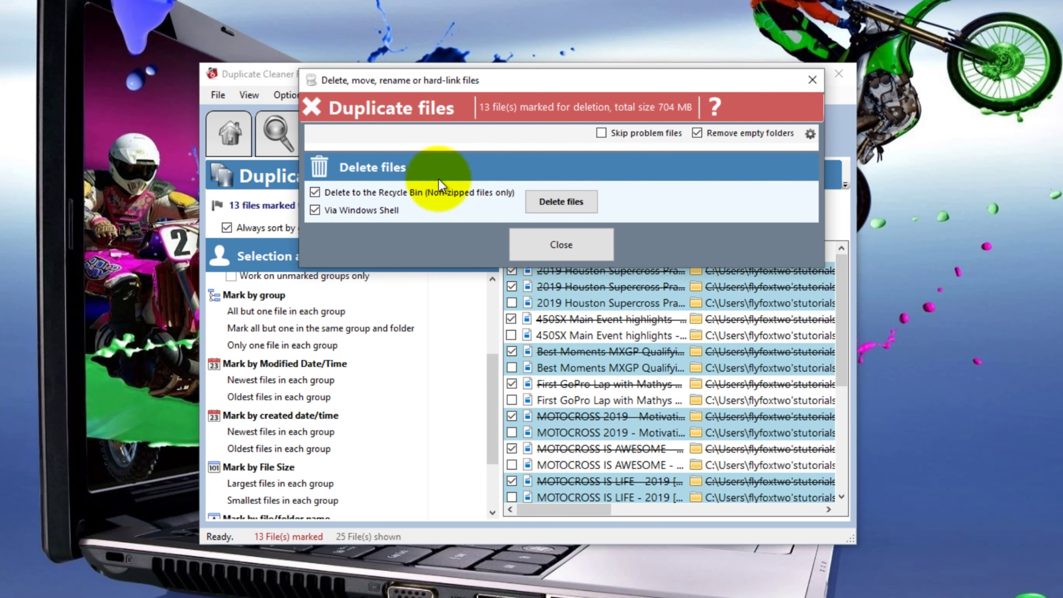
left_click(561, 205)
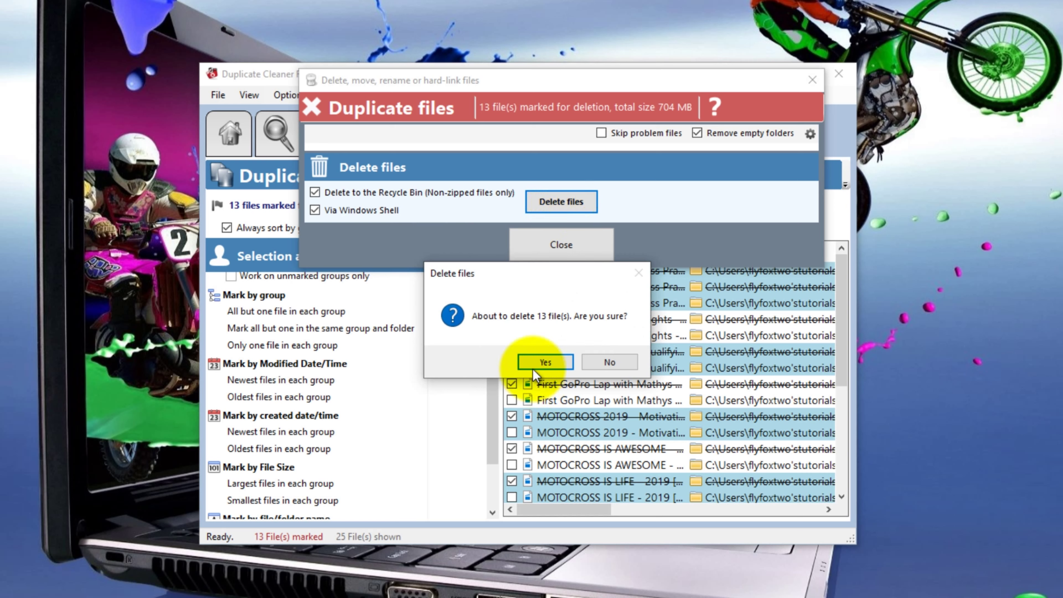
left_click(542, 362)
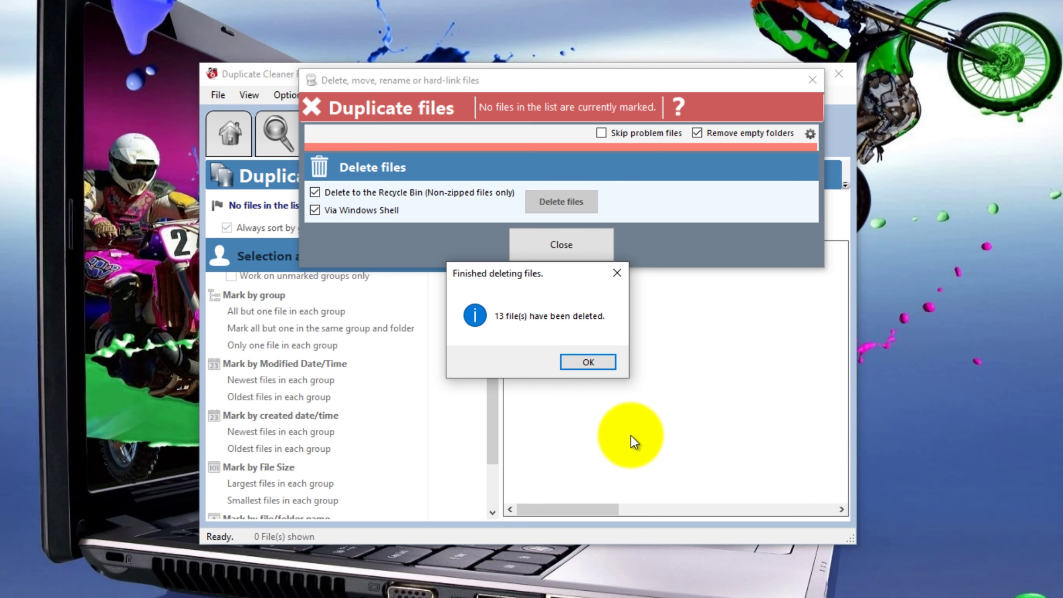
left_click(586, 362)
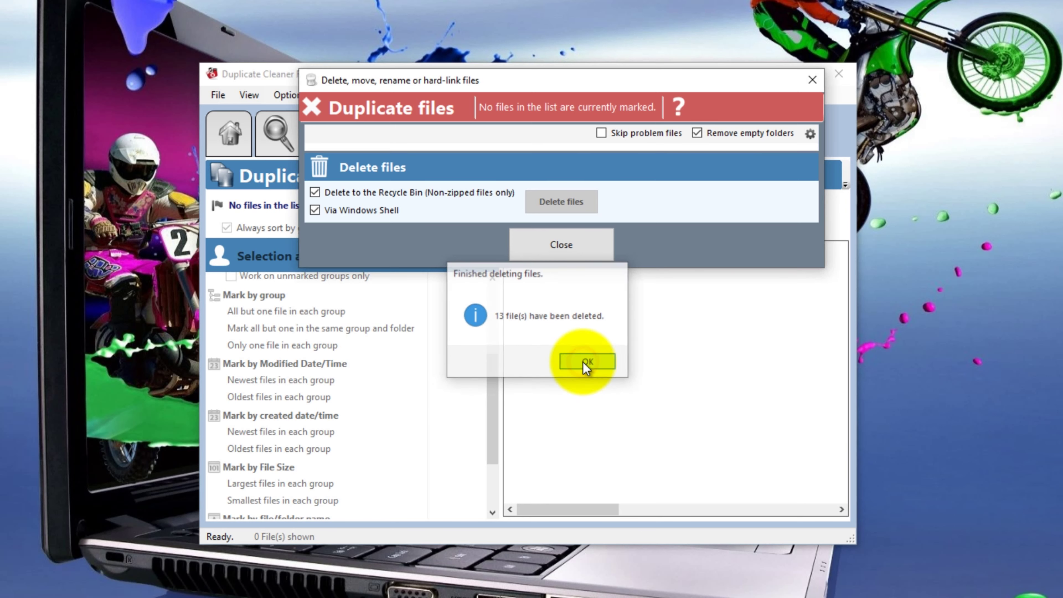
left_click(557, 245)
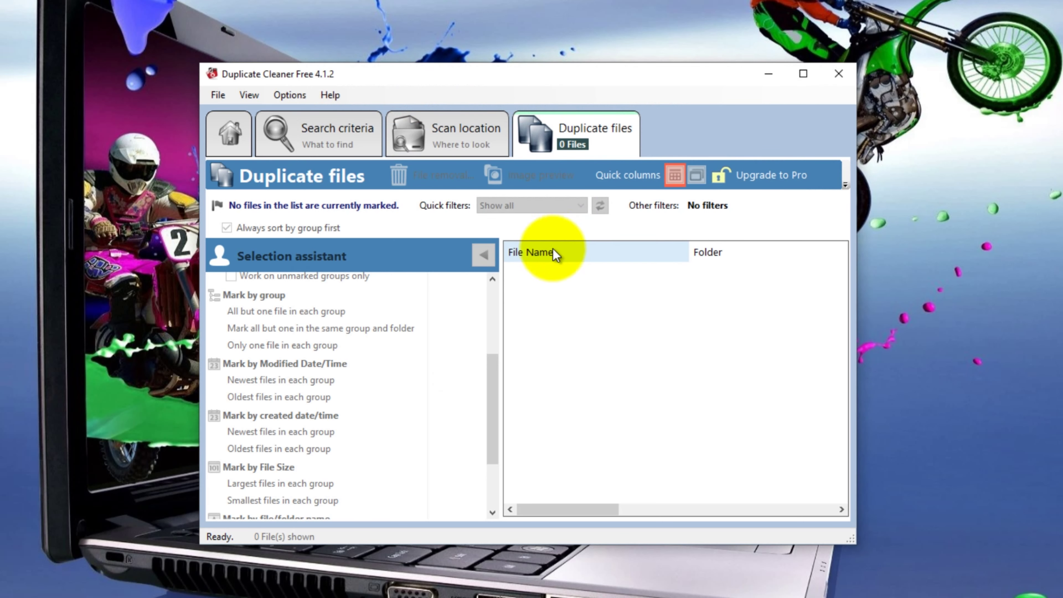
Step: Recheck the search criteria and scan location, and rescan the Videos folder for remaining duplicates
left_click(317, 137)
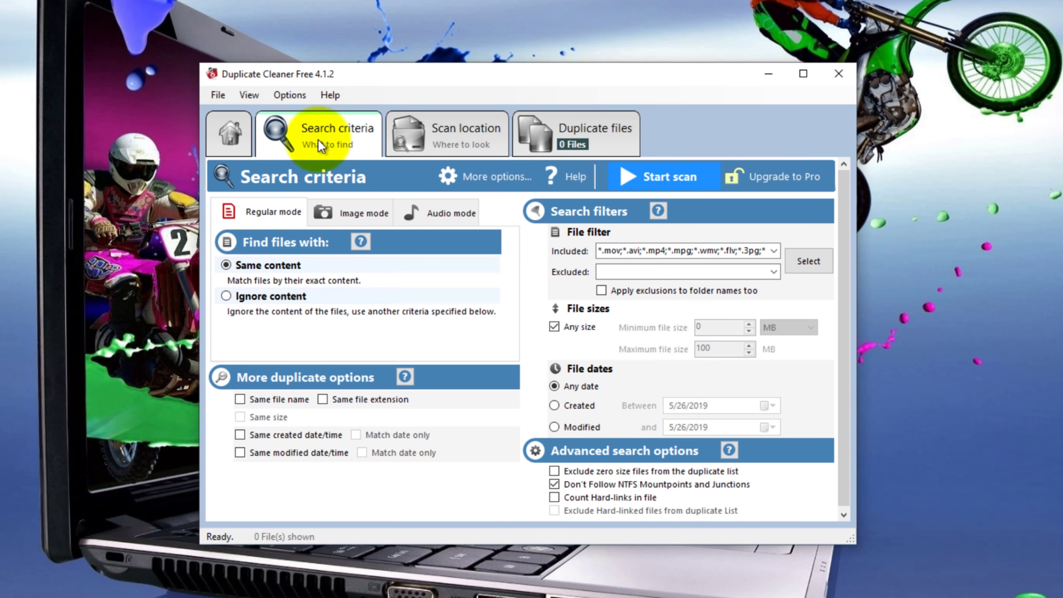
left_click(465, 139)
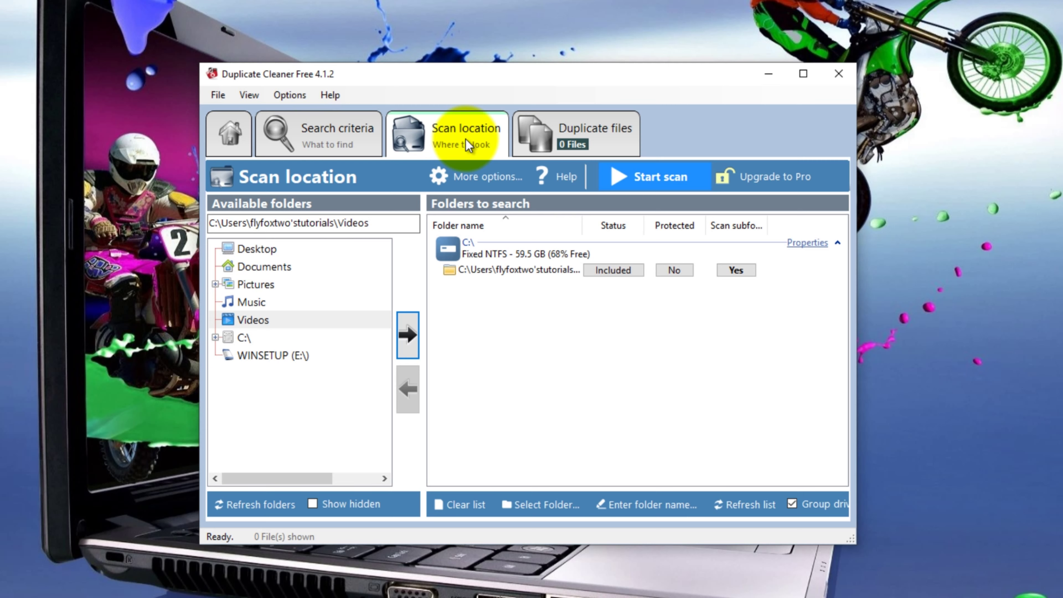
left_click(675, 179)
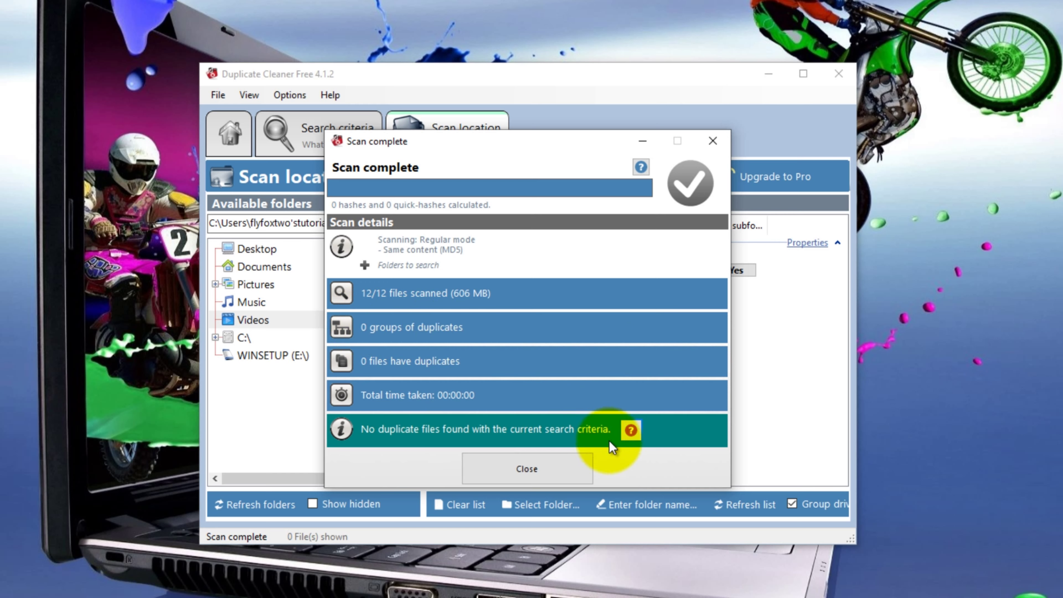
left_click(532, 469)
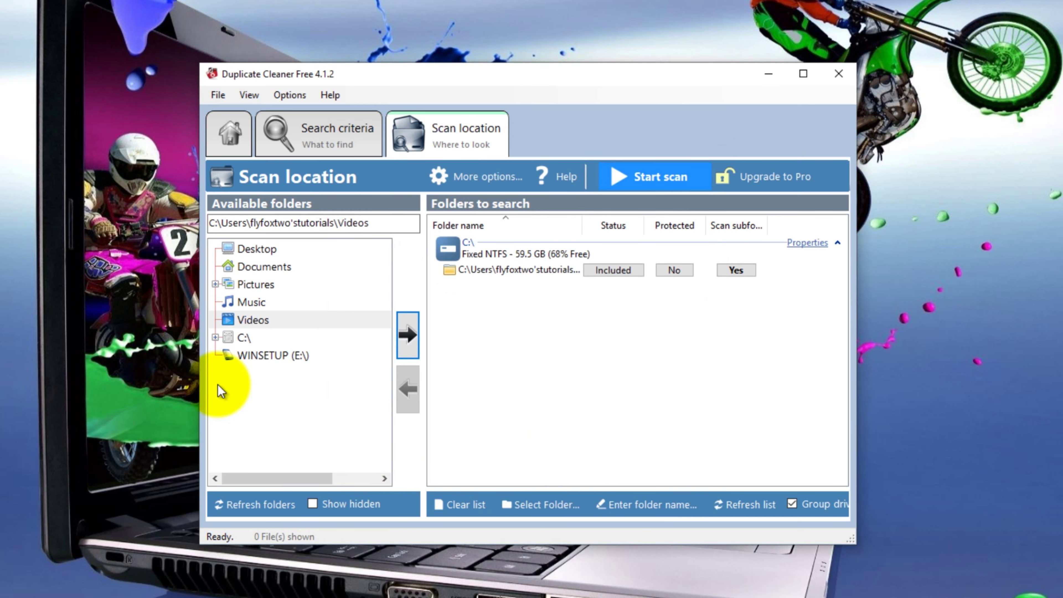
Step: Return to the home page and exit the program
left_click(233, 134)
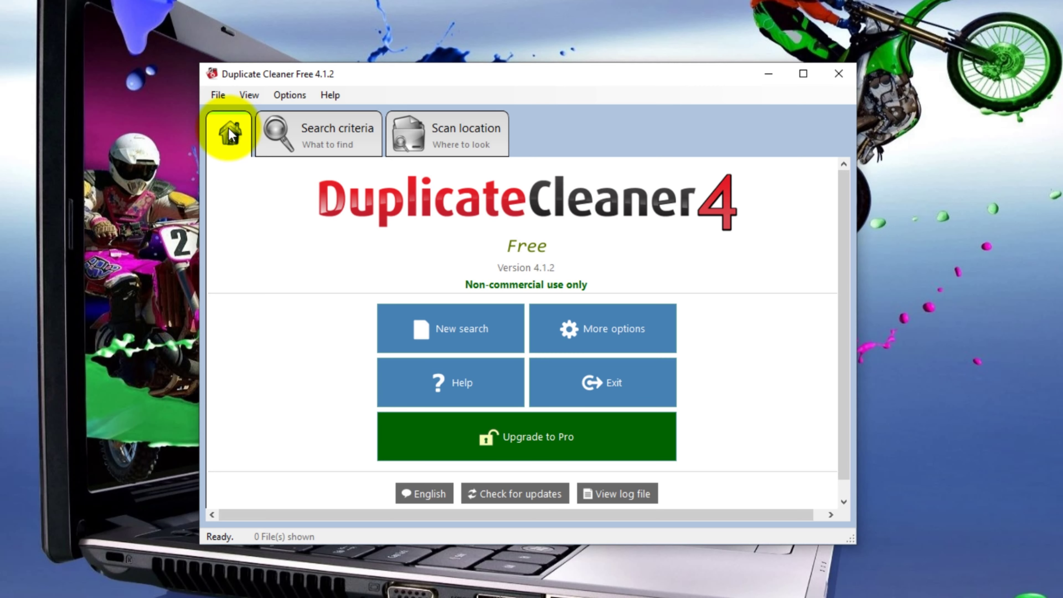
left_click(626, 387)
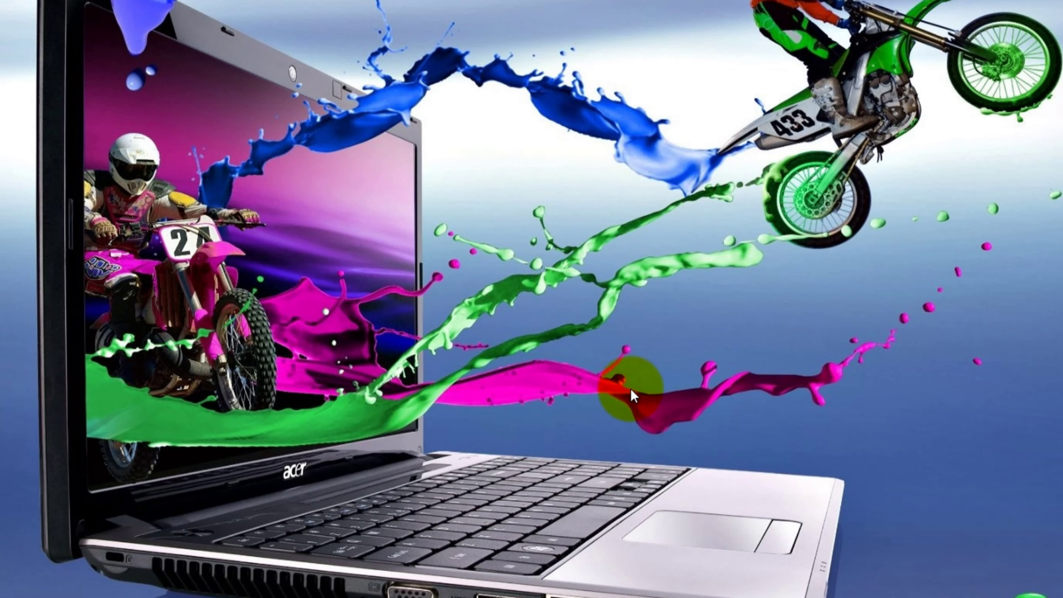